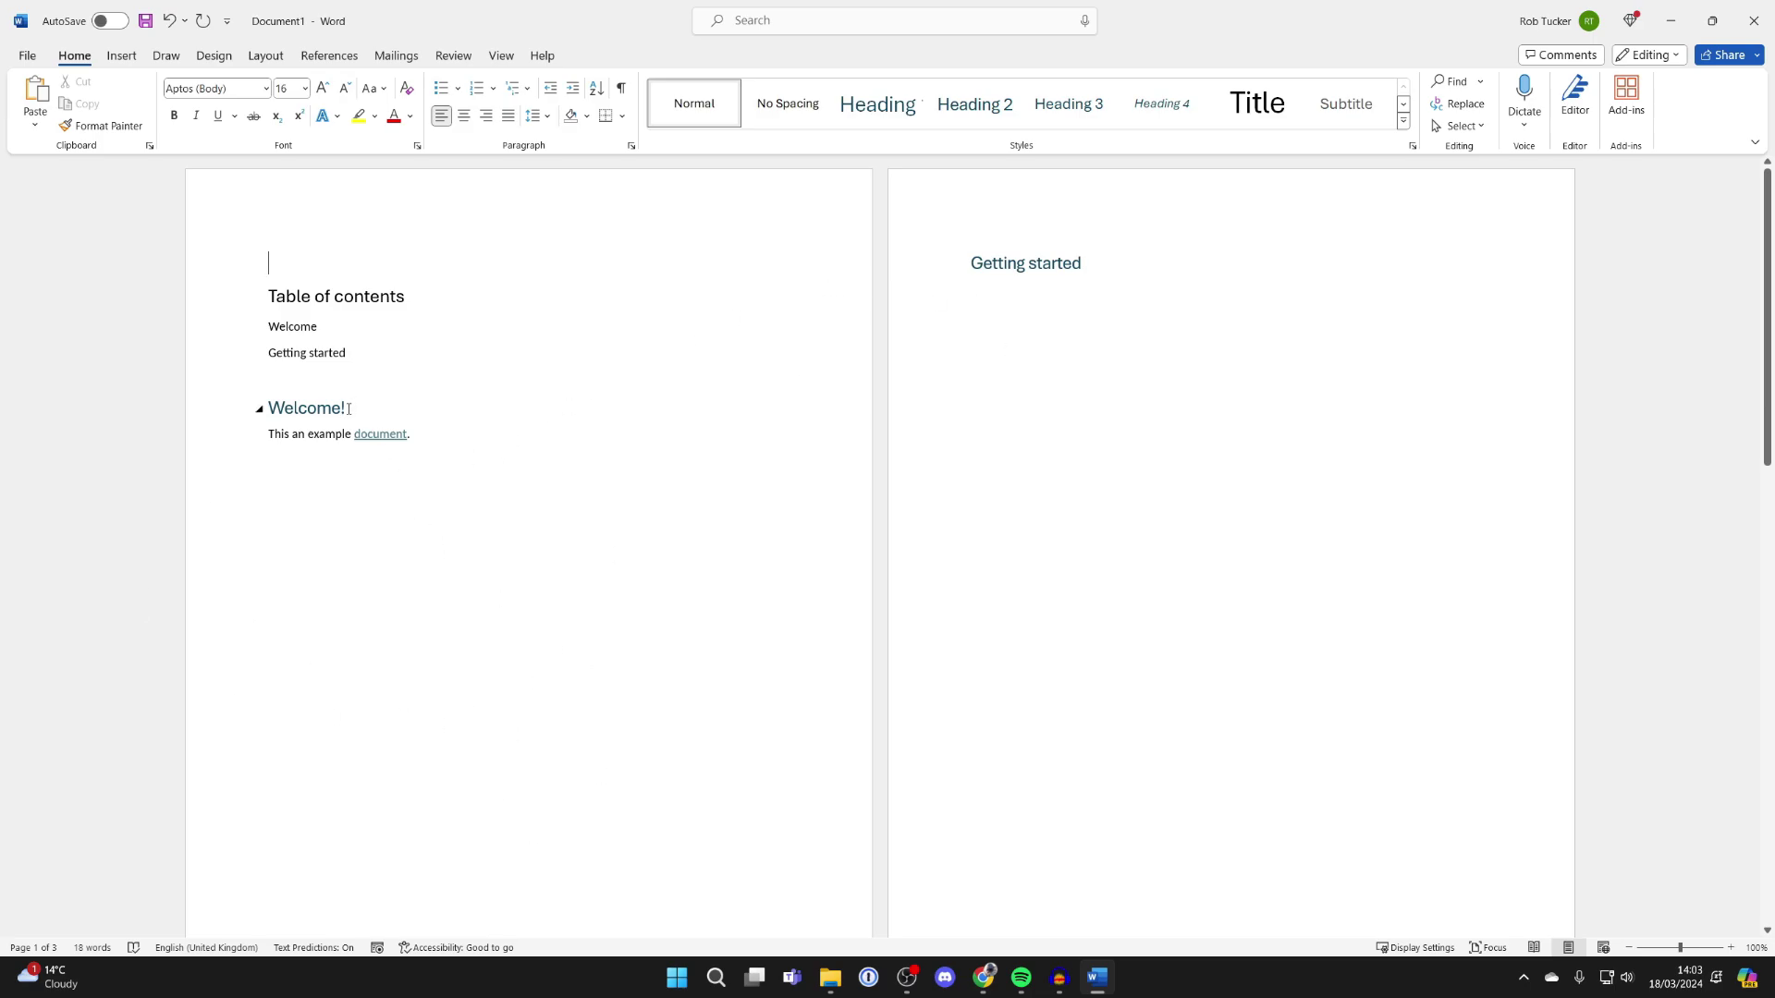
# - Select the Welcome! heading to confirm it uses the Heading 2 style
pyautogui.moveTo(350, 409); pyautogui.dragTo(267, 407)
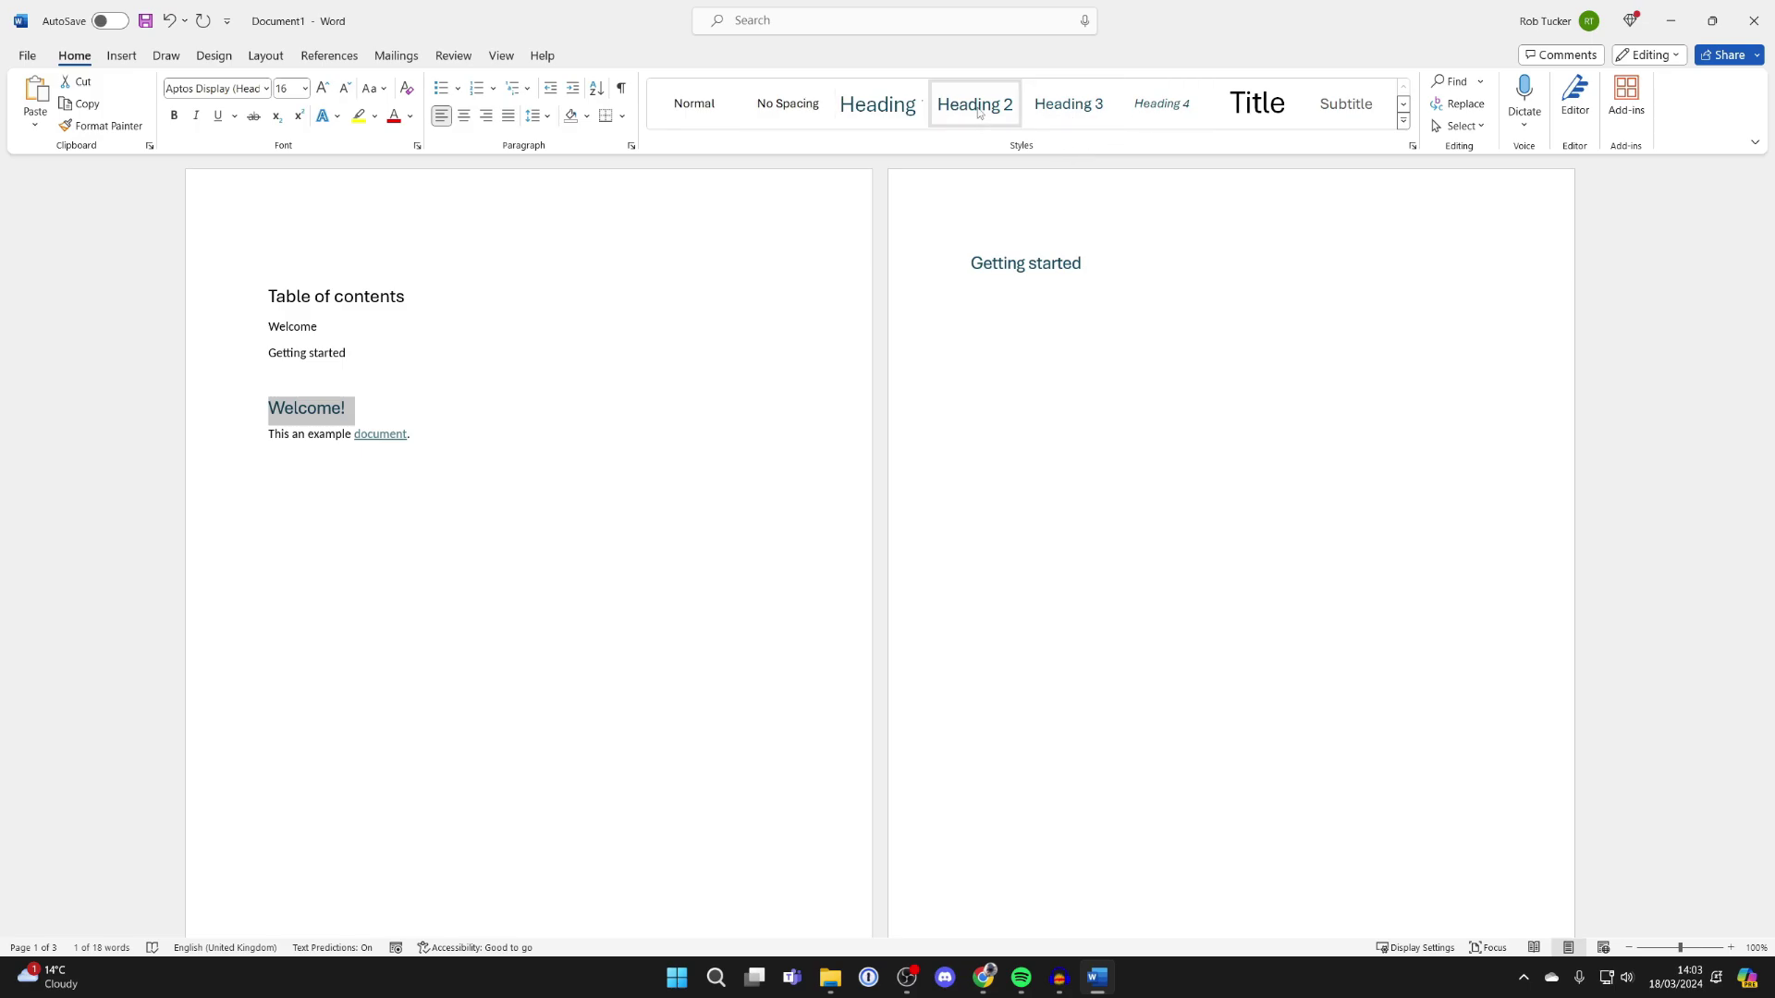
pyautogui.scroll(-5, 735, 340)
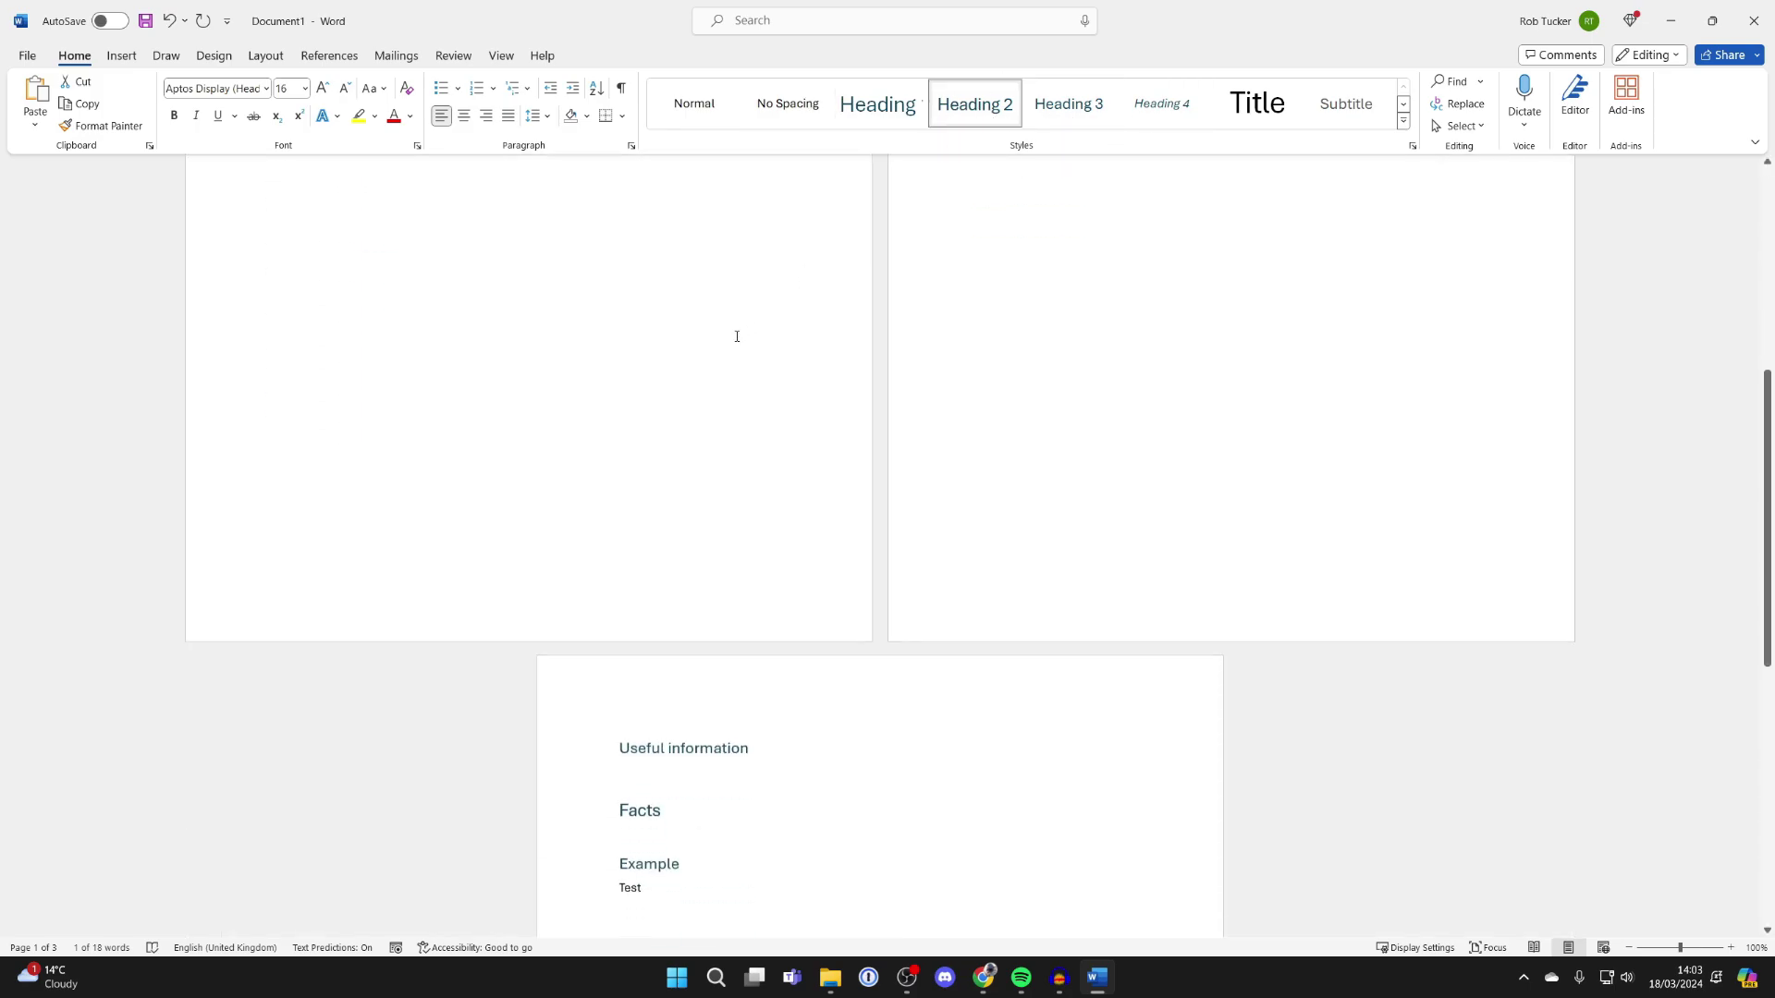
pyautogui.scroll(-3, 735, 340)
pyautogui.scroll(-1, 633, 598)
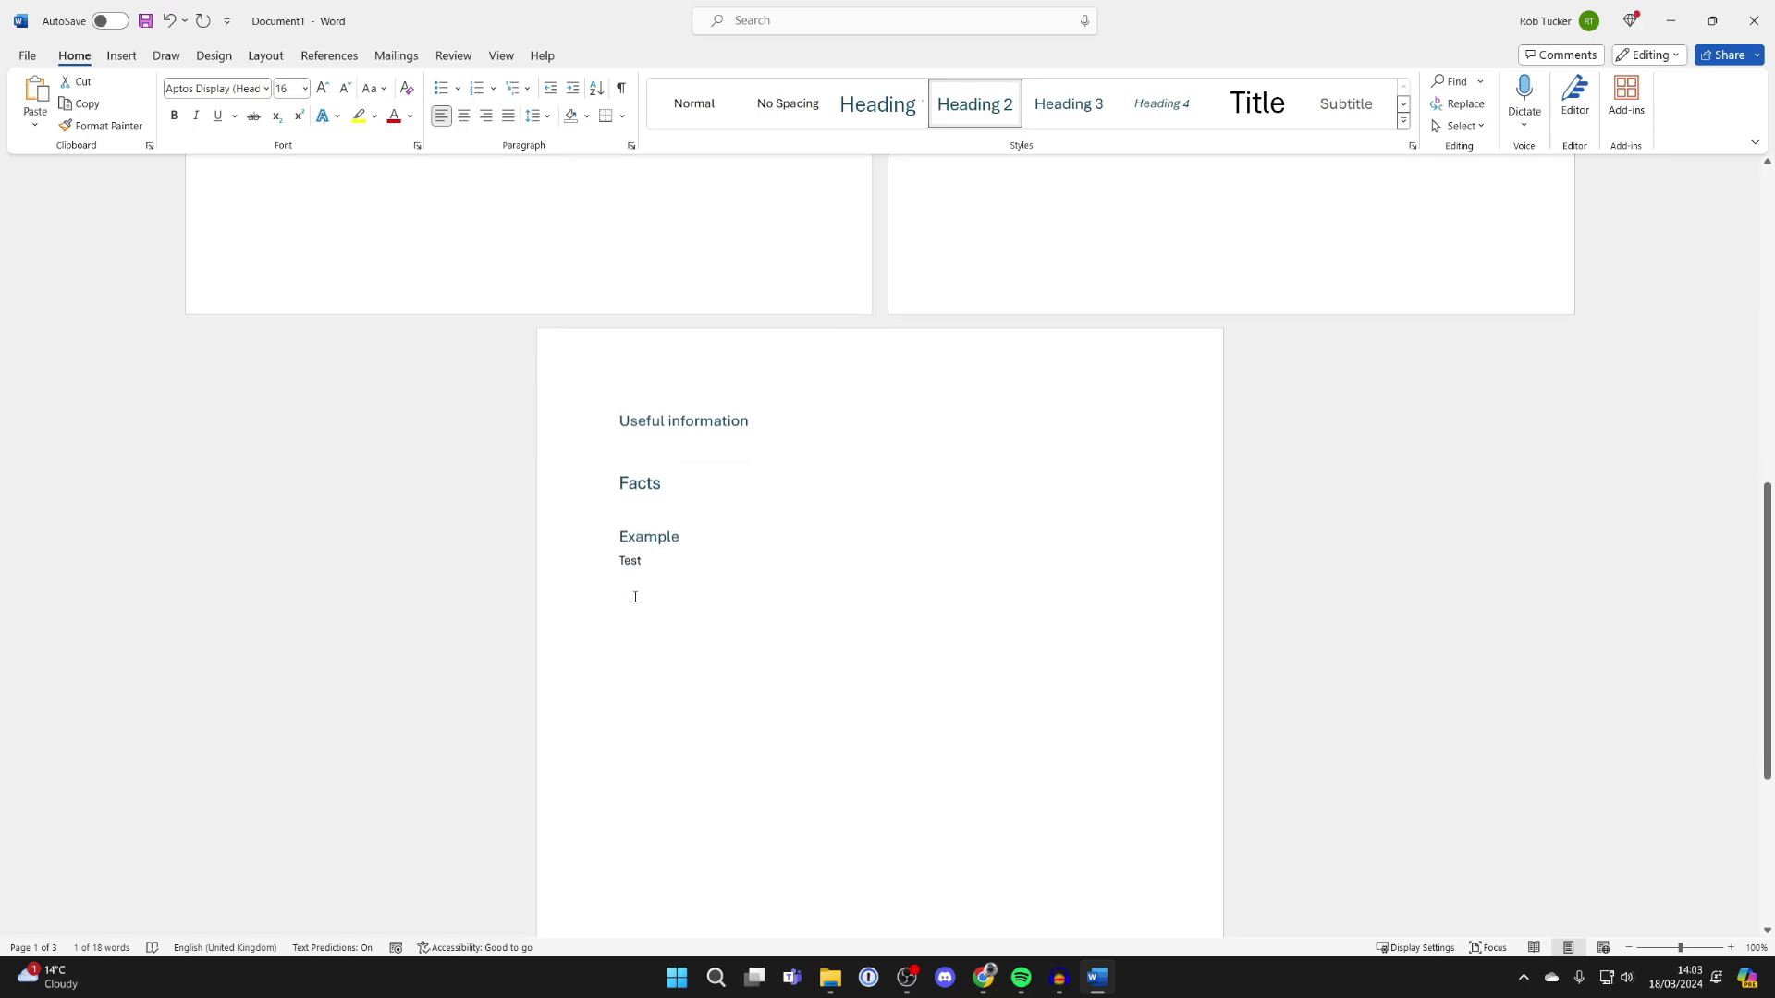
# - Apply Heading 3 to the 'Test' line under the Example heading
pyautogui.doubleClick(632, 555)
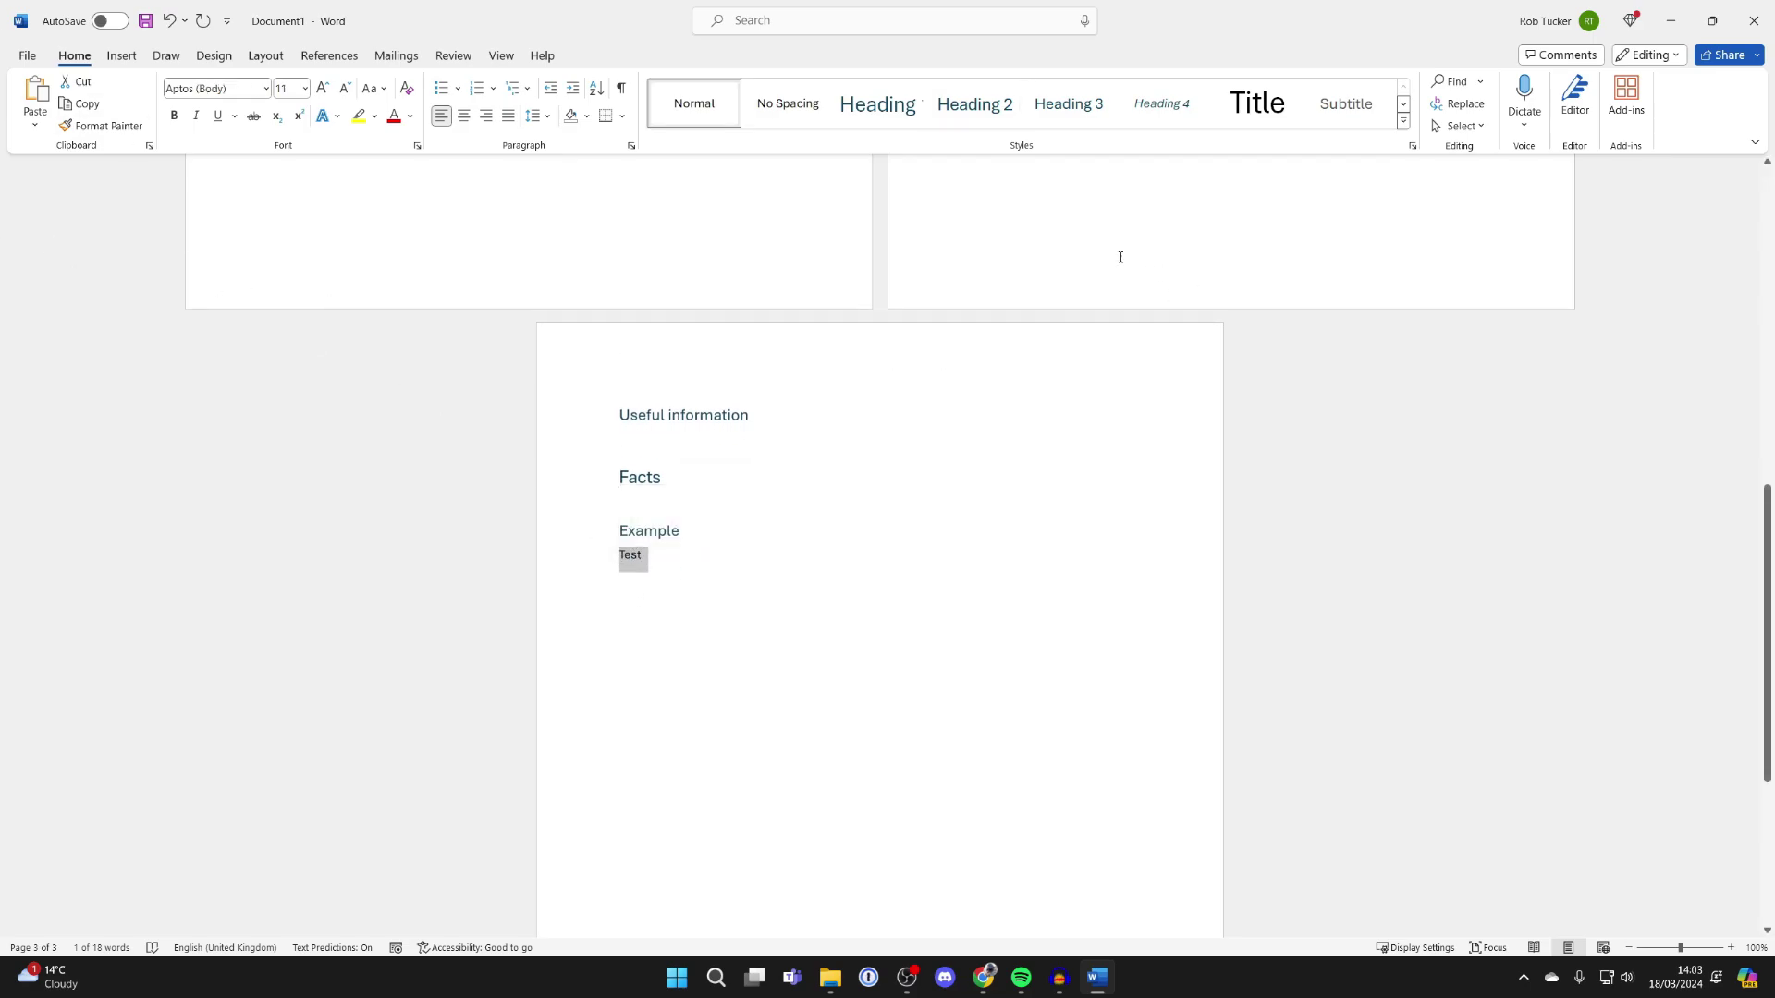
pyautogui.click(1069, 105)
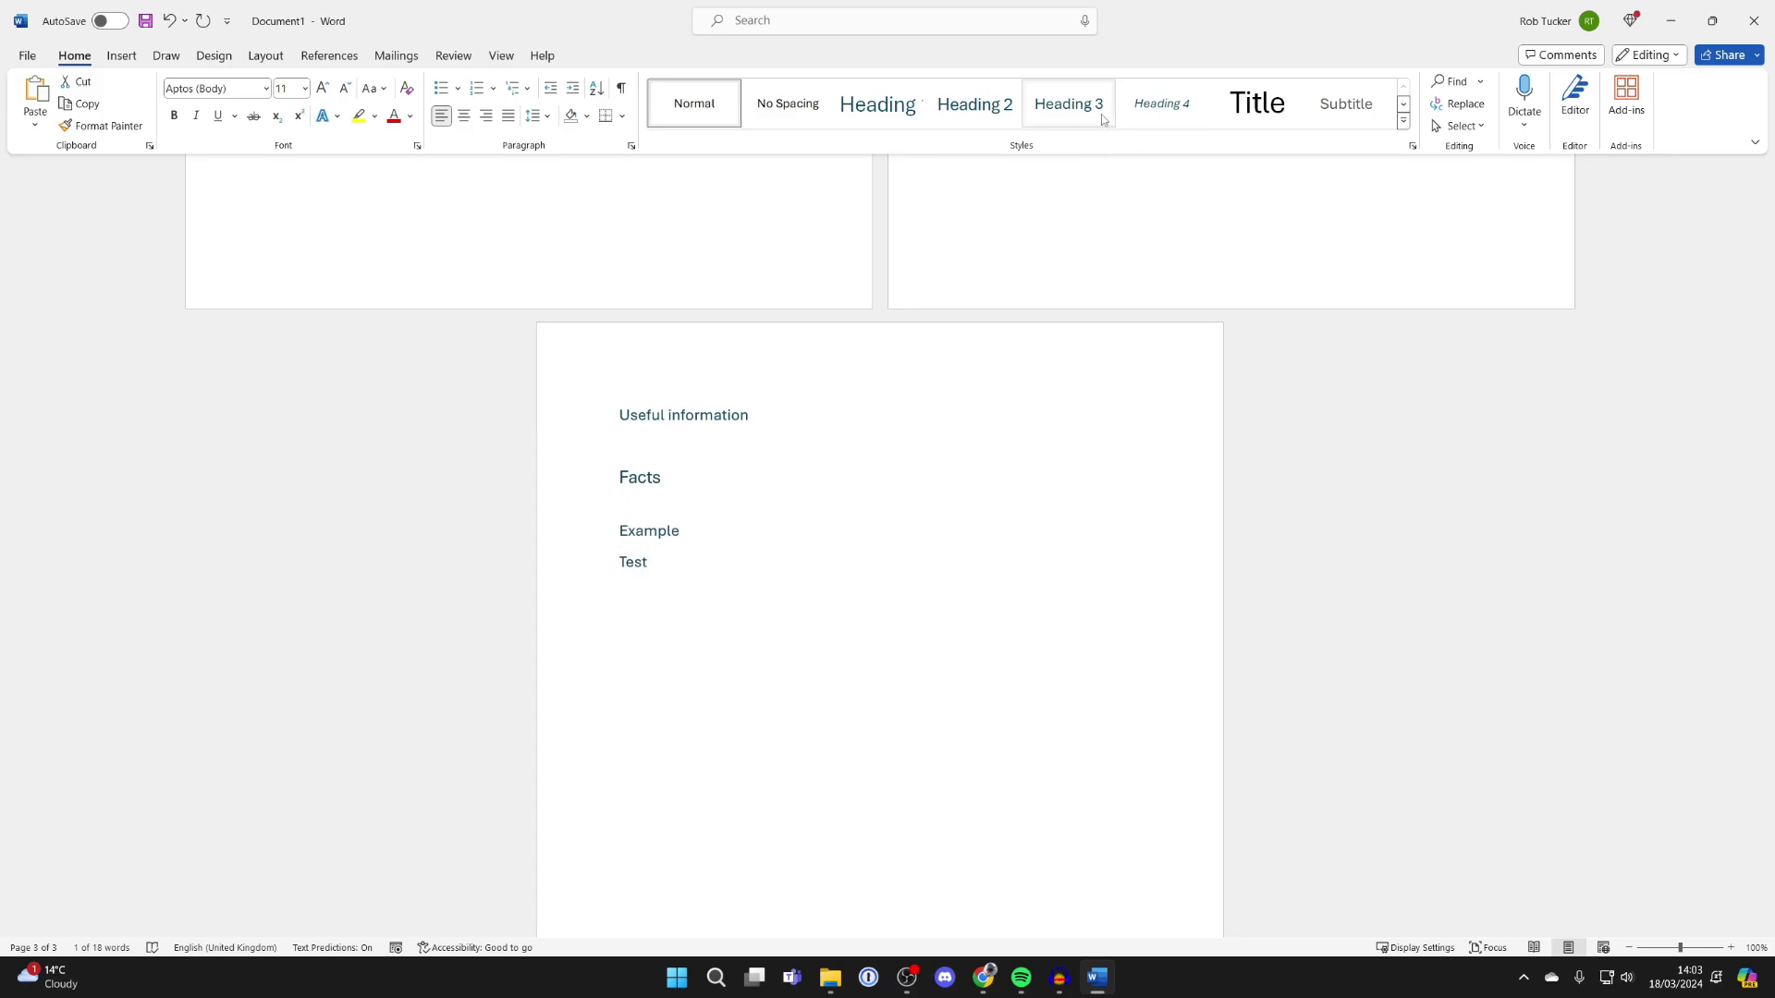
pyautogui.click(1101, 114)
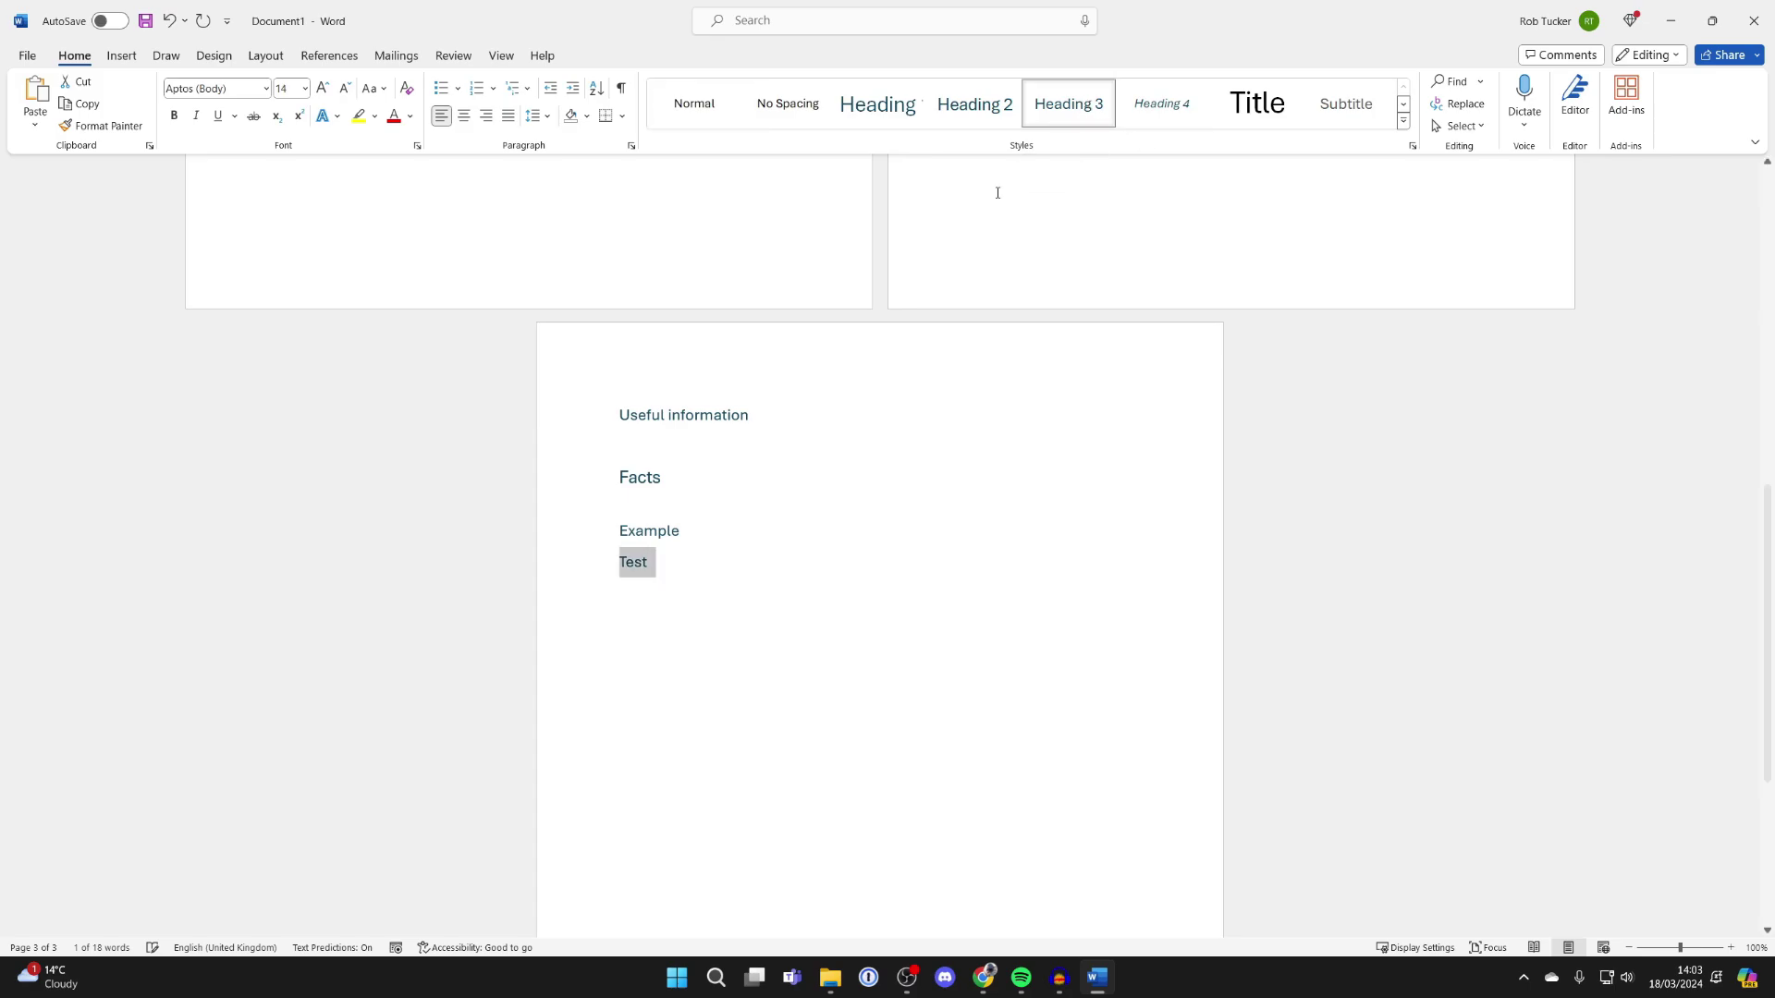
pyautogui.scroll(5, 673, 439)
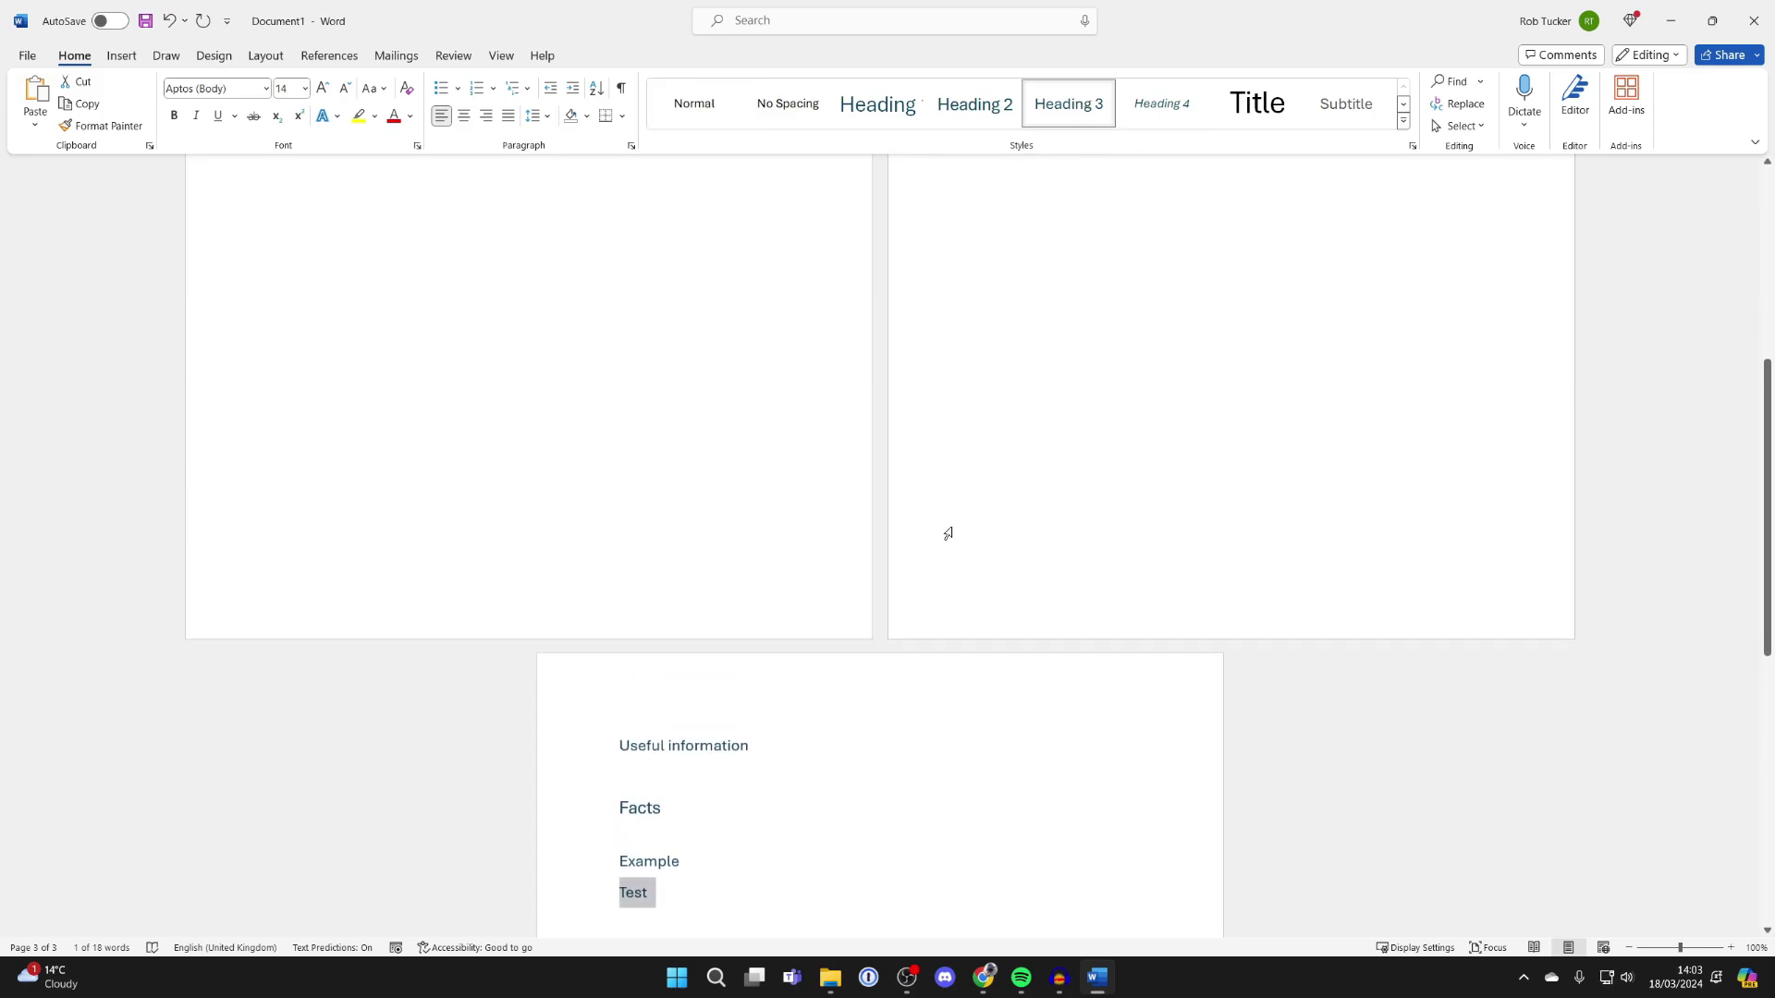
pyautogui.scroll(5, 749, 416)
pyautogui.scroll(3, 818, 388)
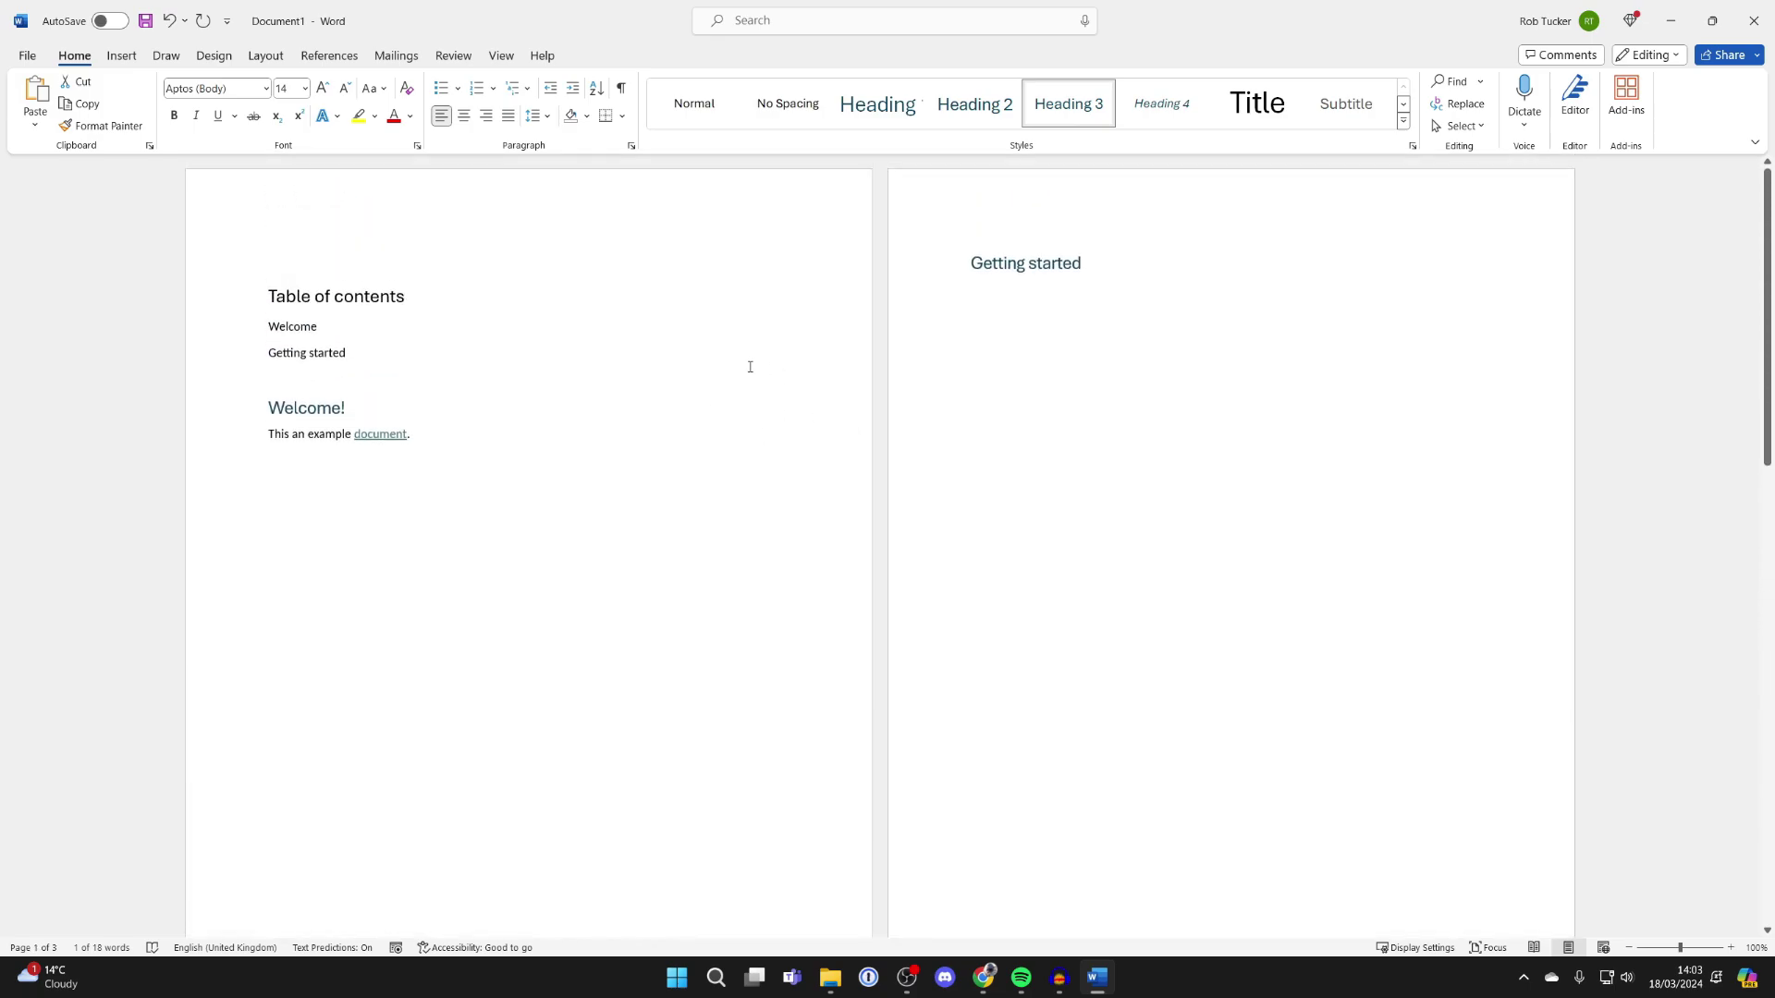
# - Place the cursor on the blank line above 'Table of contents' on page one
pyautogui.click(304, 251)
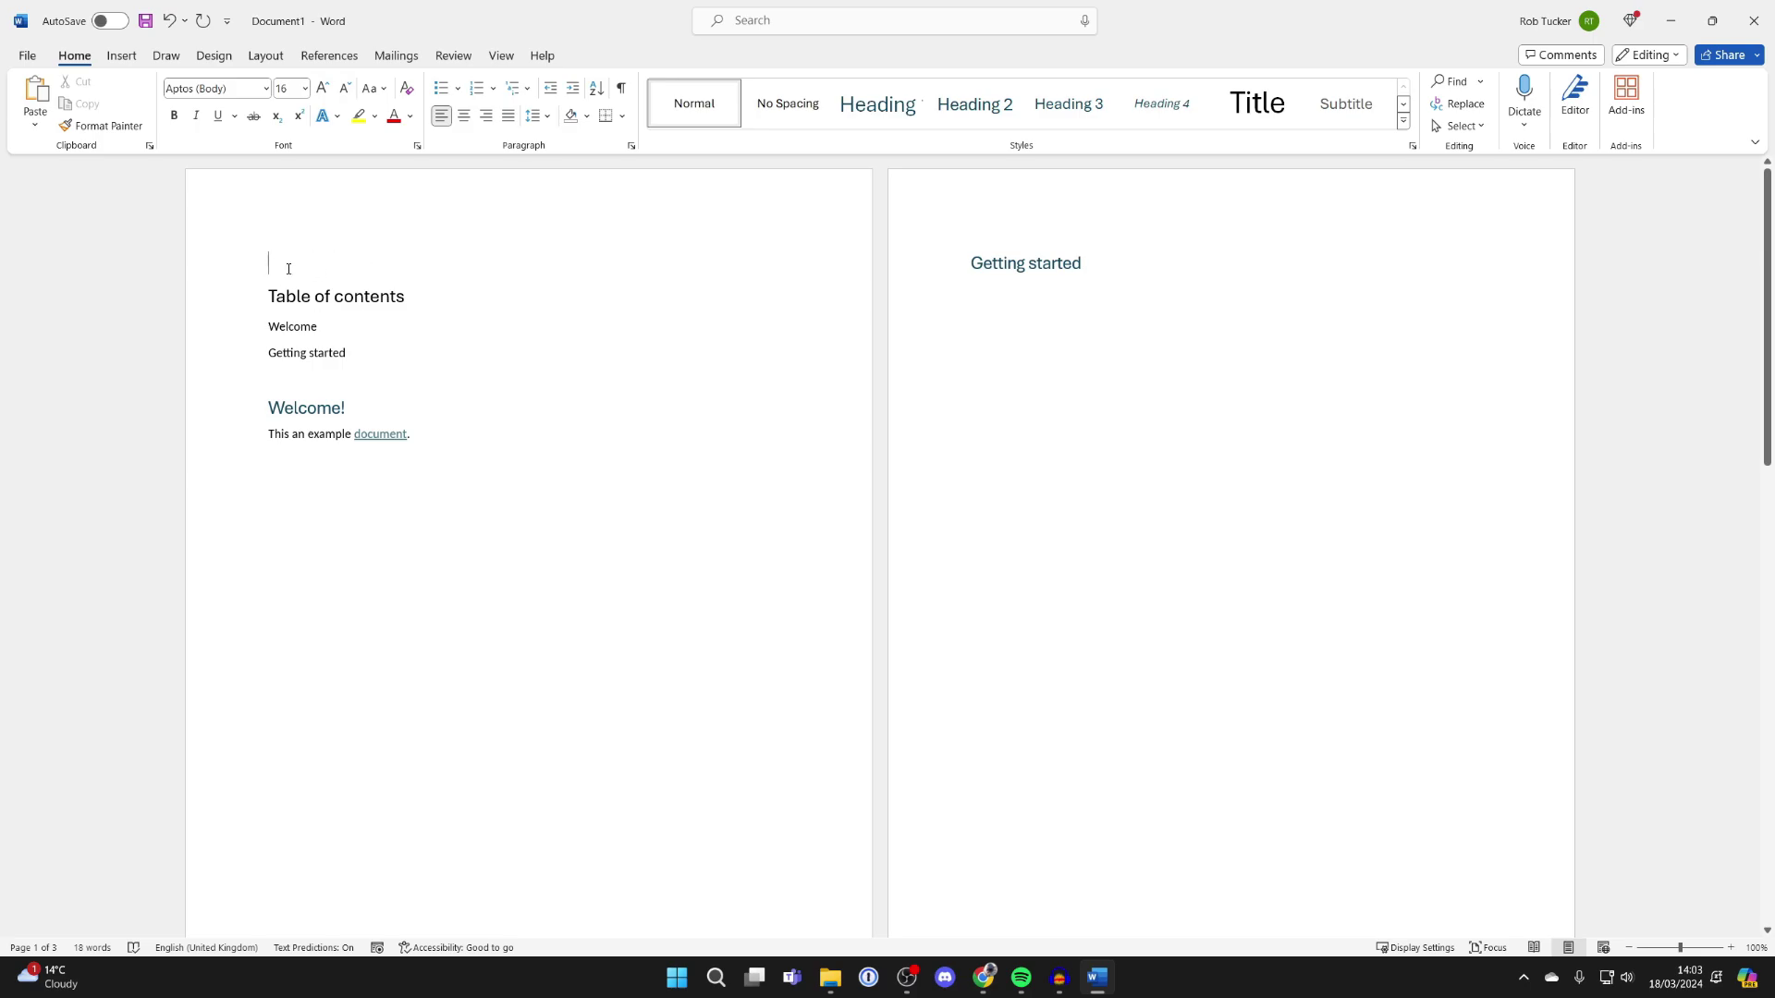
# - Insert Automatic Table 1 from the References tab's Table of Contents menu
pyautogui.click(329, 56)
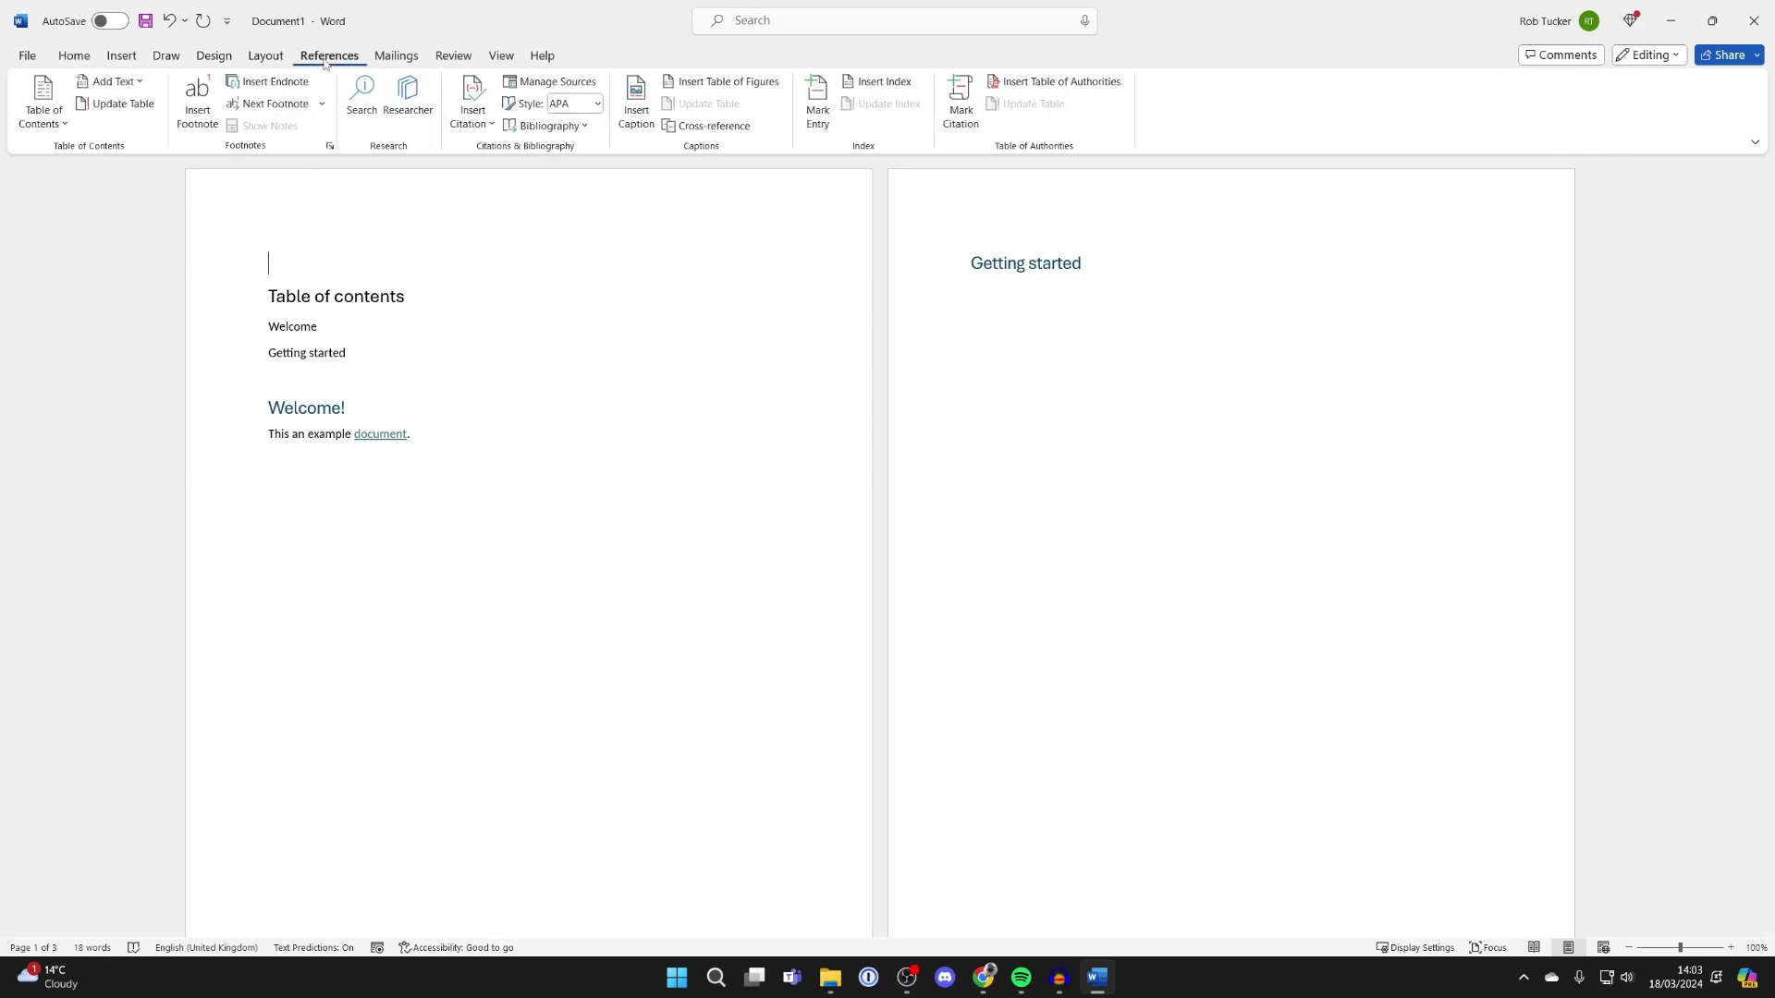
pyautogui.click(59, 125)
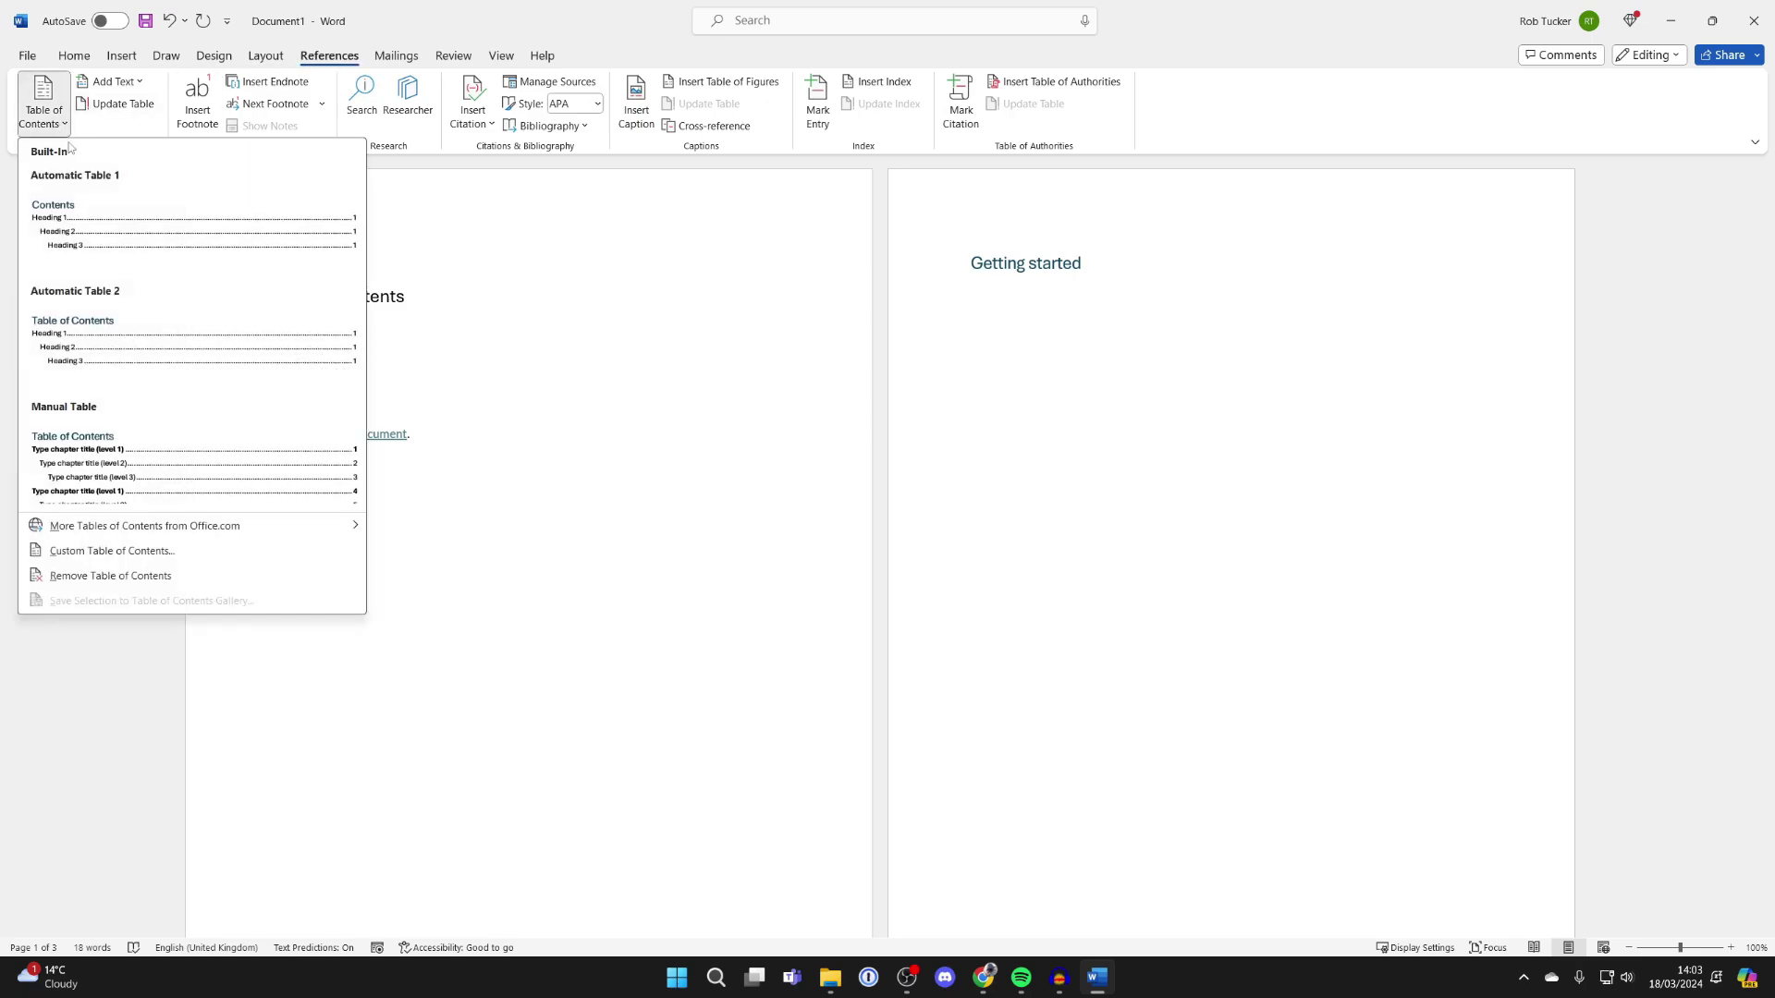
pyautogui.click(77, 208)
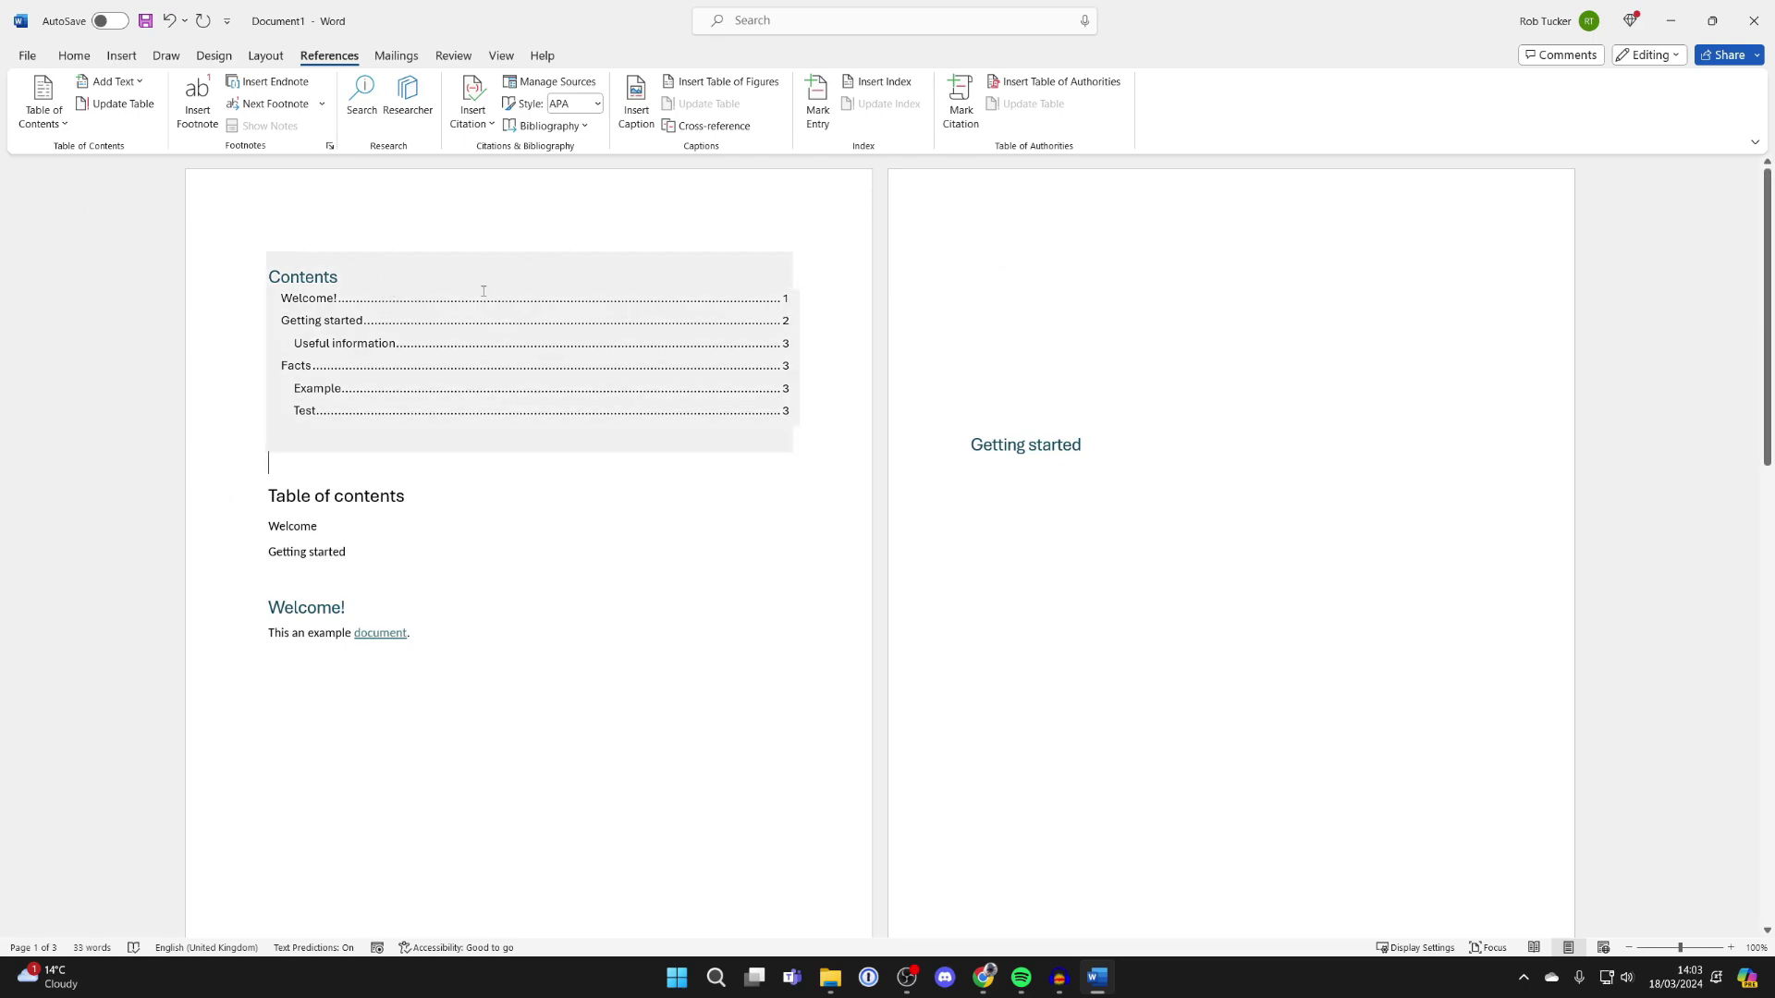
pyautogui.scroll(-2, 514, 624)
pyautogui.scroll(2, 374, 745)
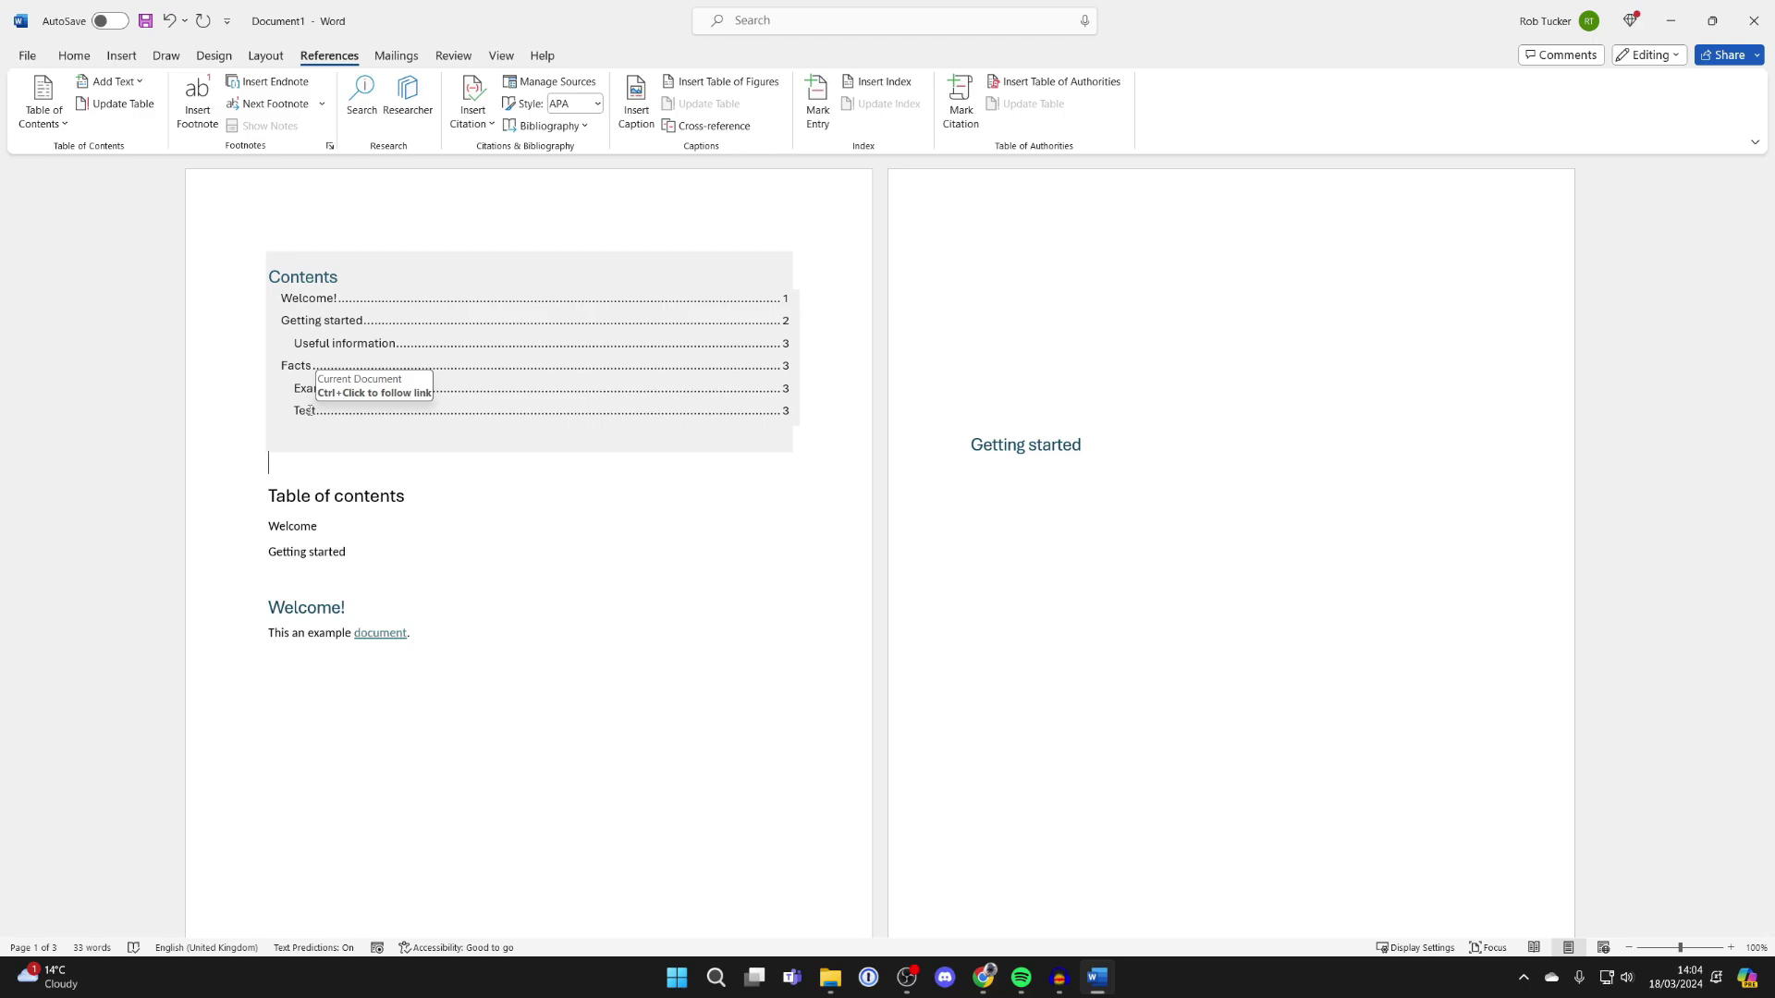
# - Ctrl+Click the 'Test' contents entry to jump to its page-three heading
pyautogui.keyDown('ctrl'); pyautogui.click(305, 412); pyautogui.keyUp('ctrl')
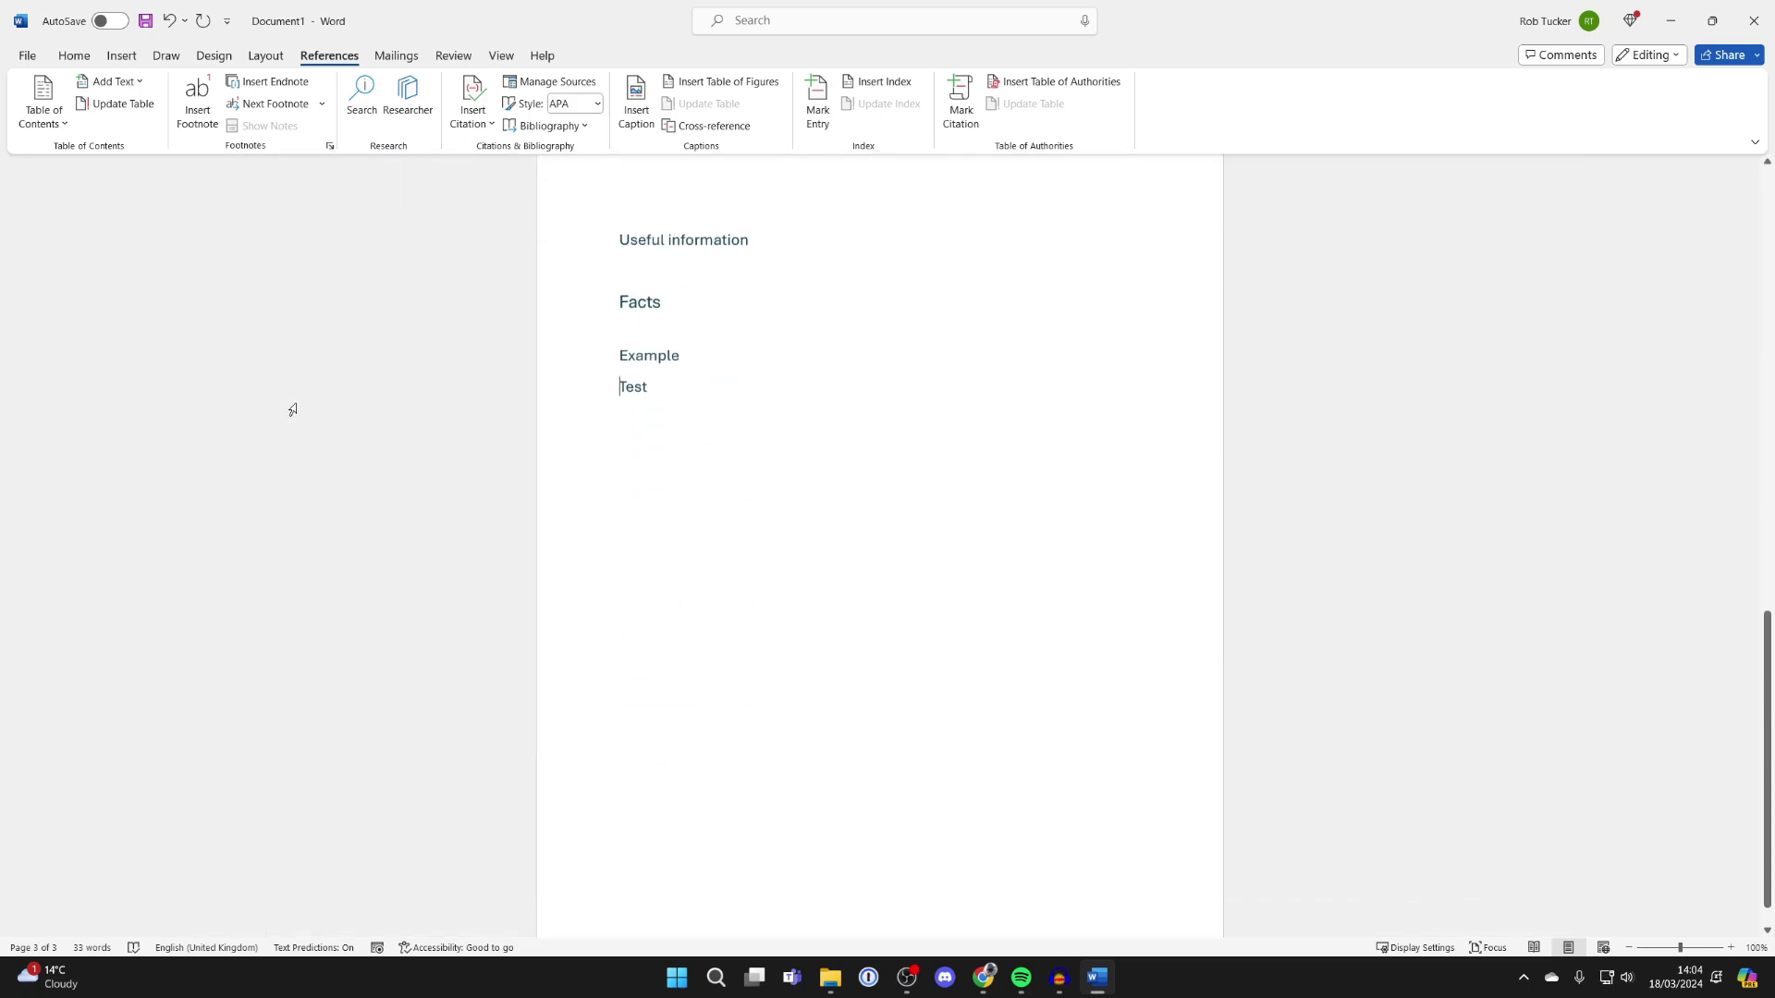
pyautogui.scroll(3, 292, 410)
pyautogui.scroll(3, 291, 410)
pyautogui.scroll(4, 355, 396)
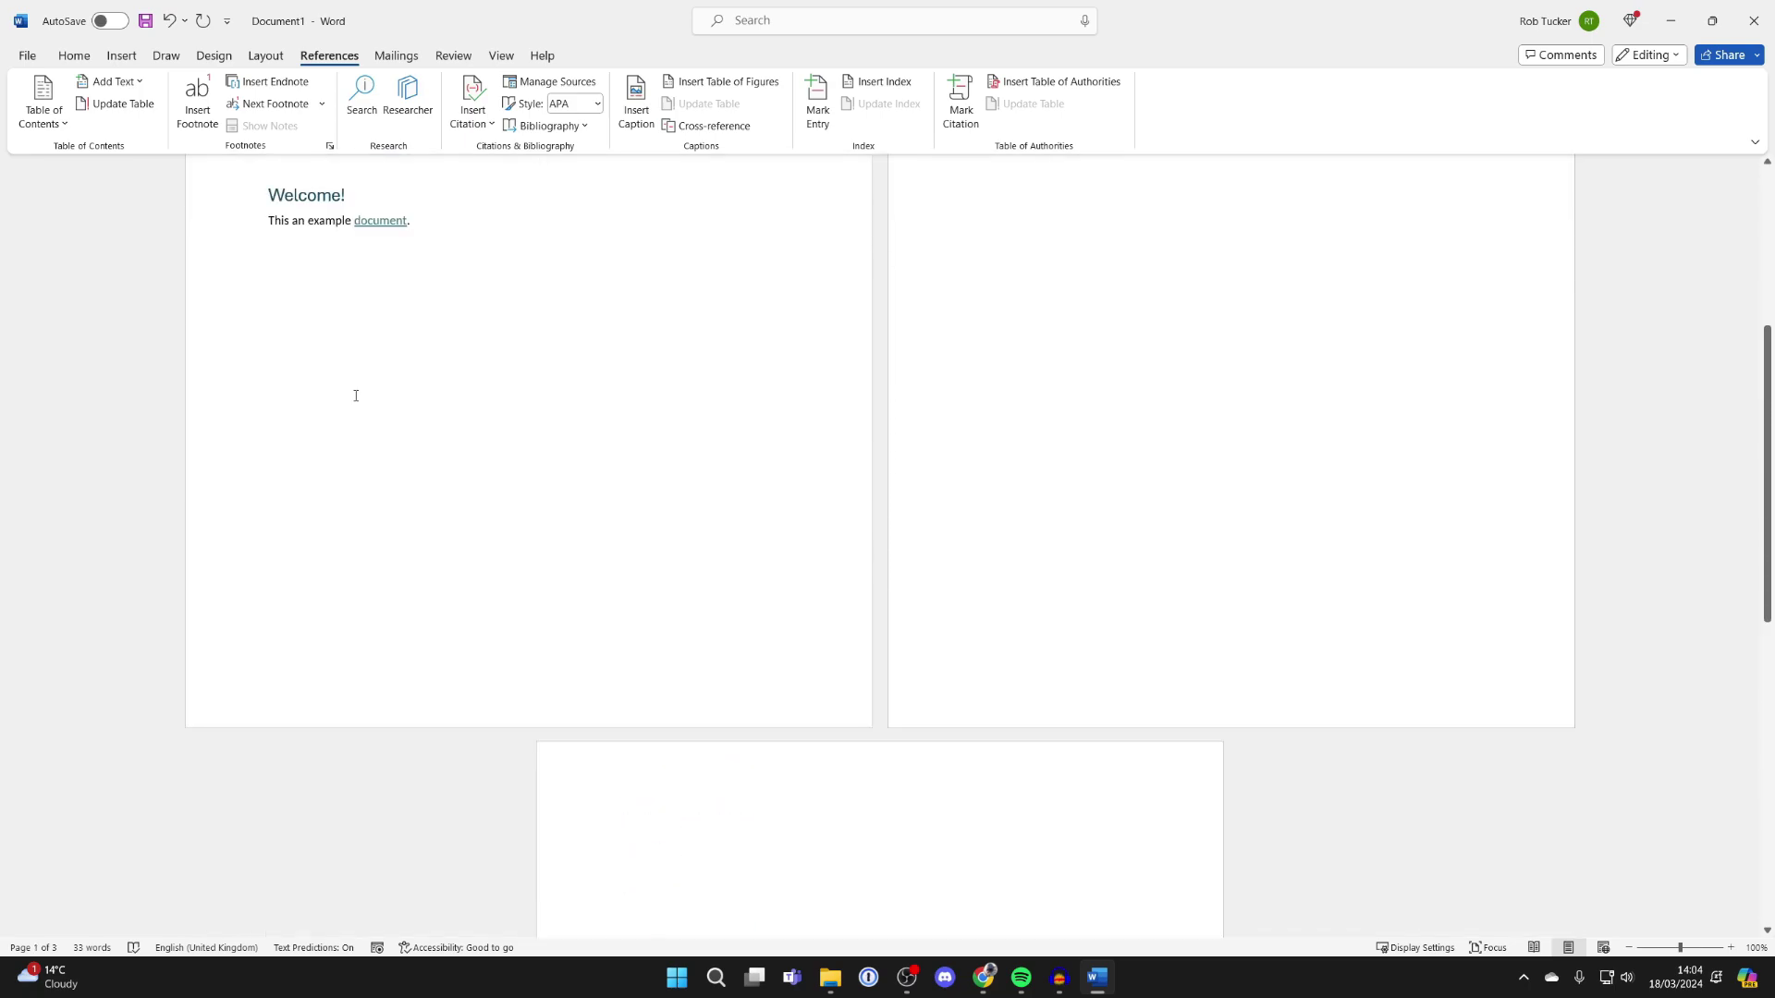
pyautogui.scroll(3, 355, 397)
pyautogui.scroll(2, 355, 398)
pyautogui.scroll(2, 430, 251)
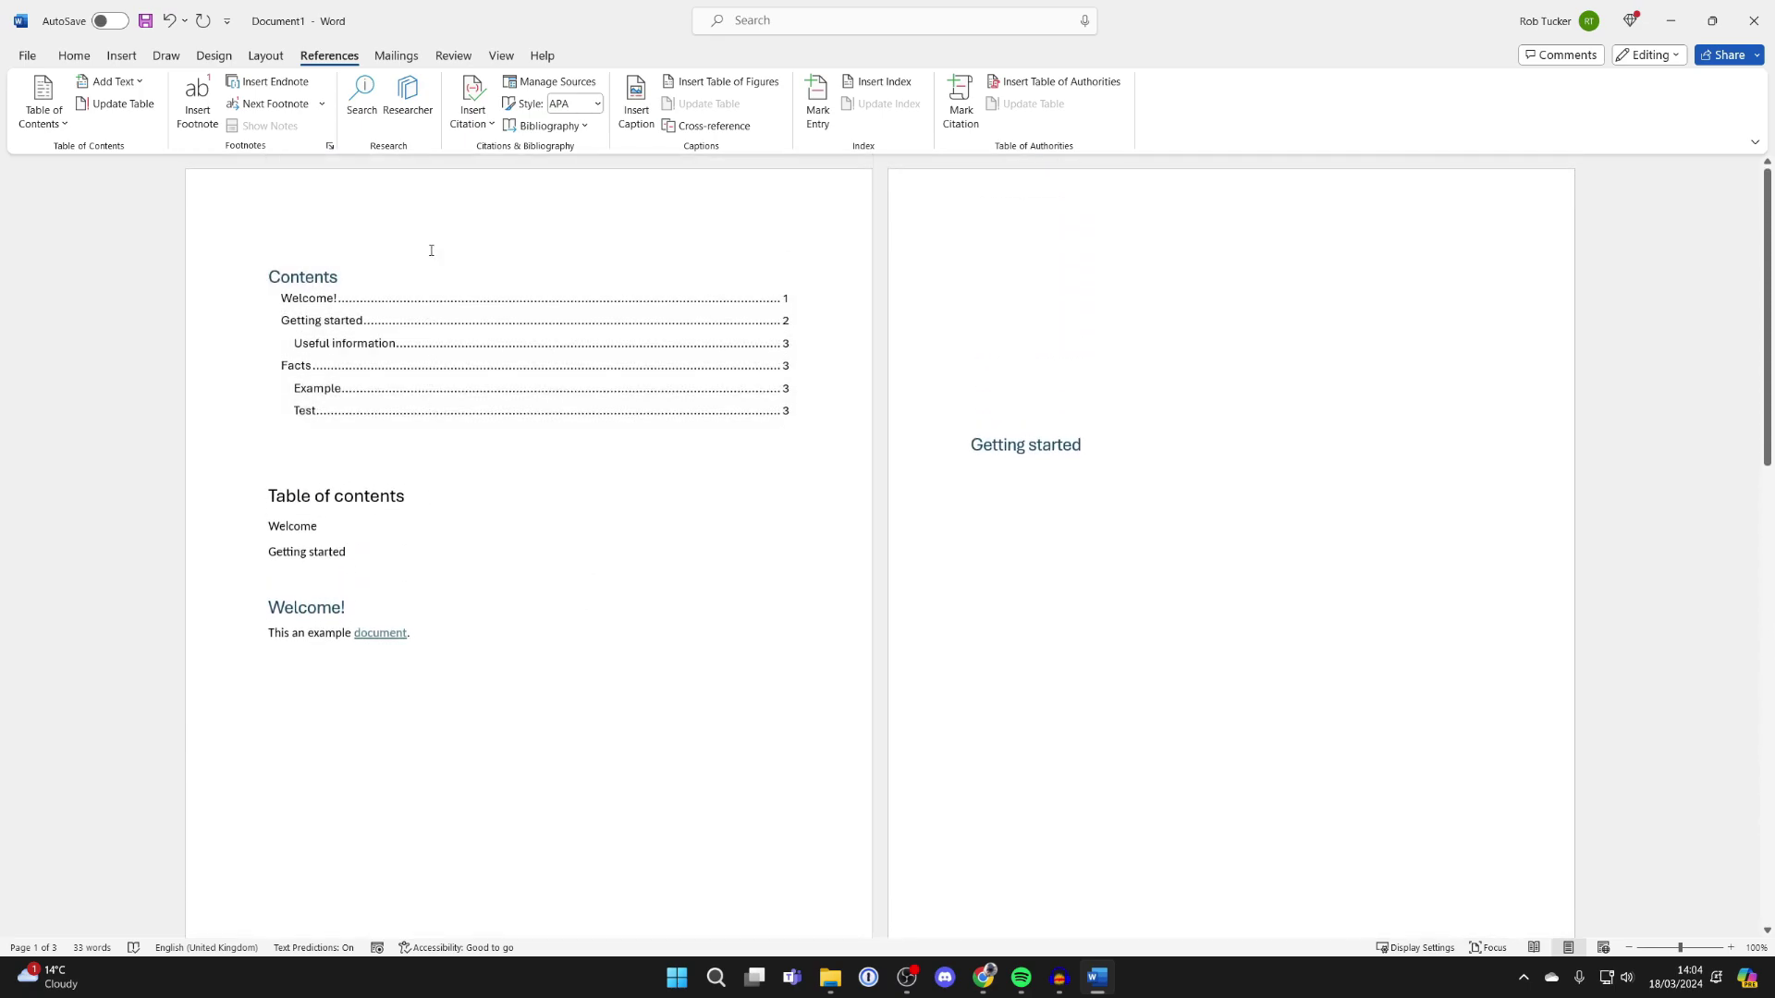